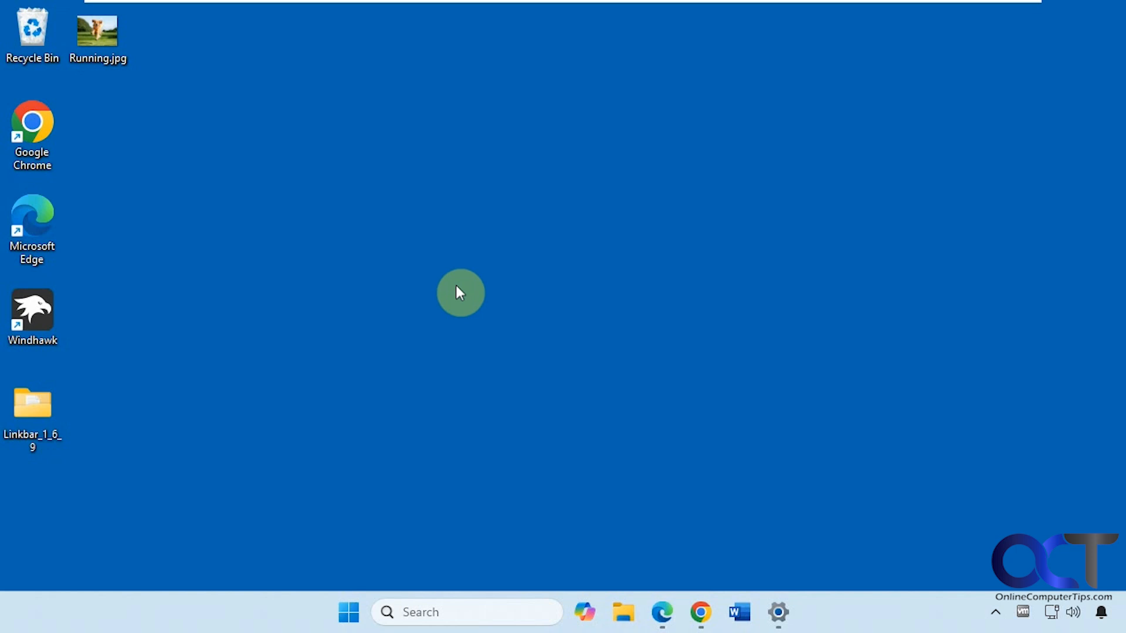
Open Running.jpg in Photos and bring up its more-options list.
double_click(98, 53)
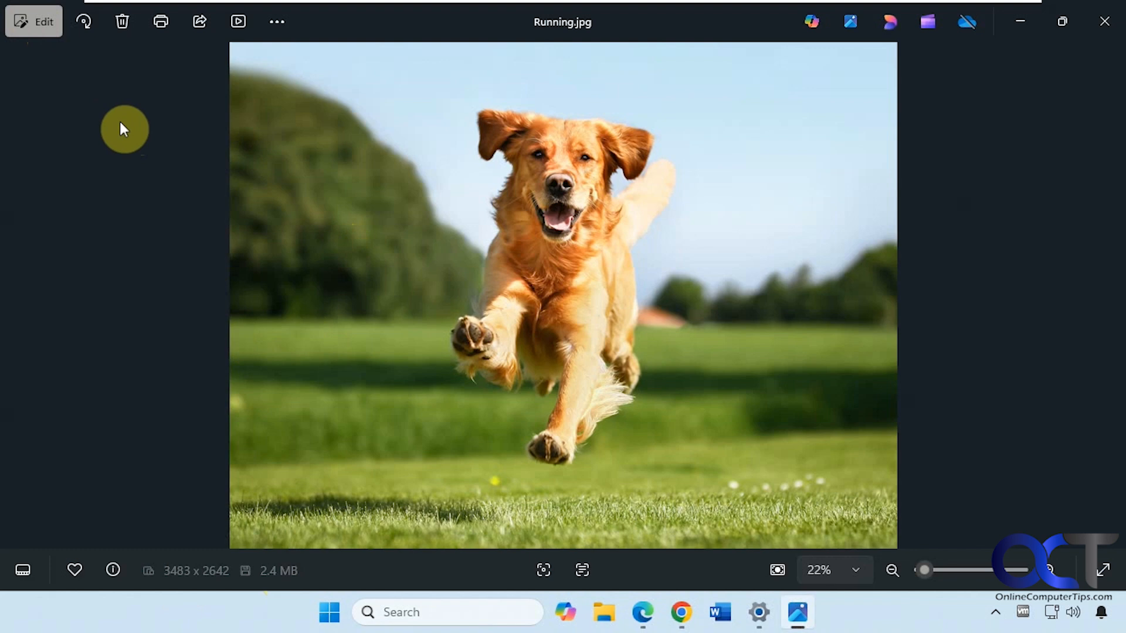
left_click(275, 27)
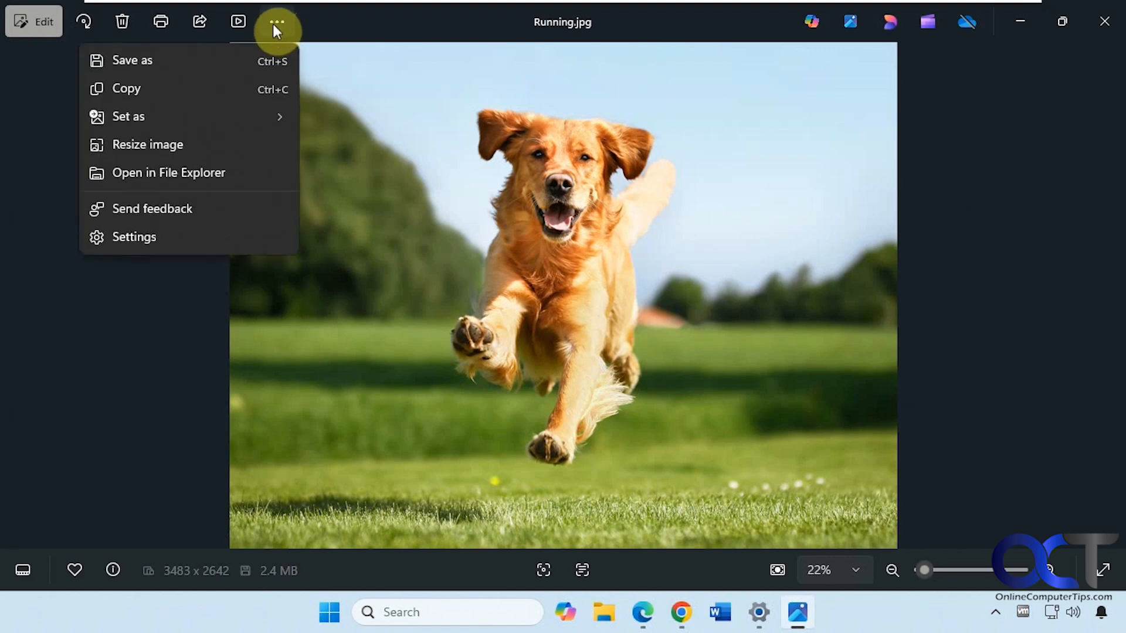
Preview resize settings: quality at 100% and back, width 2000, then Percentage sizing at 57%.
left_click(153, 146)
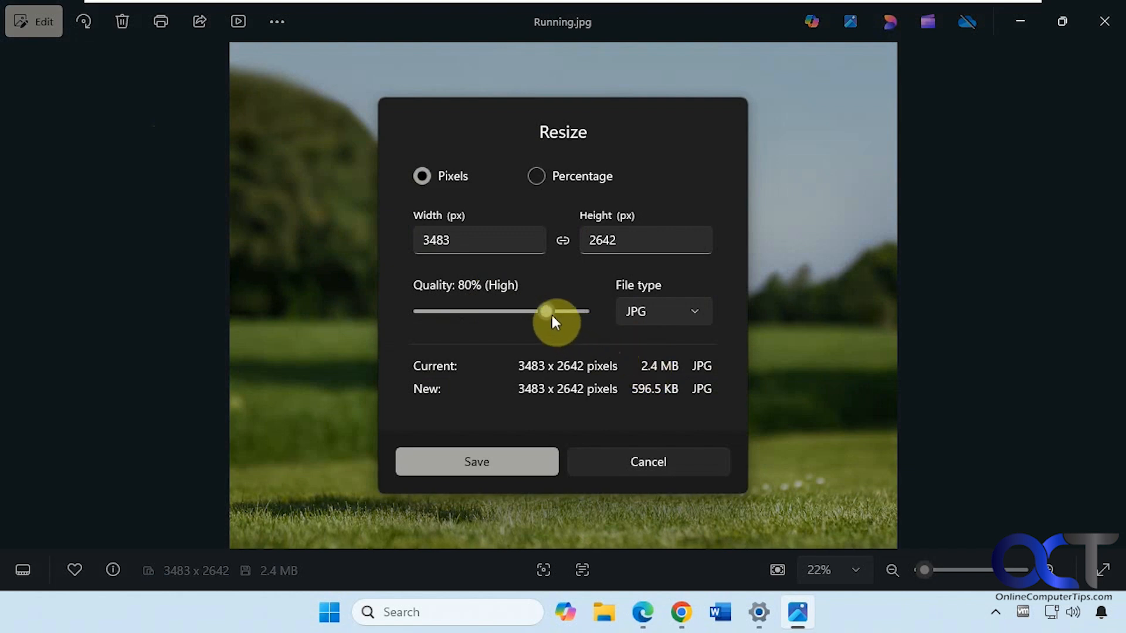
left_click_drag(546, 312, 585, 313)
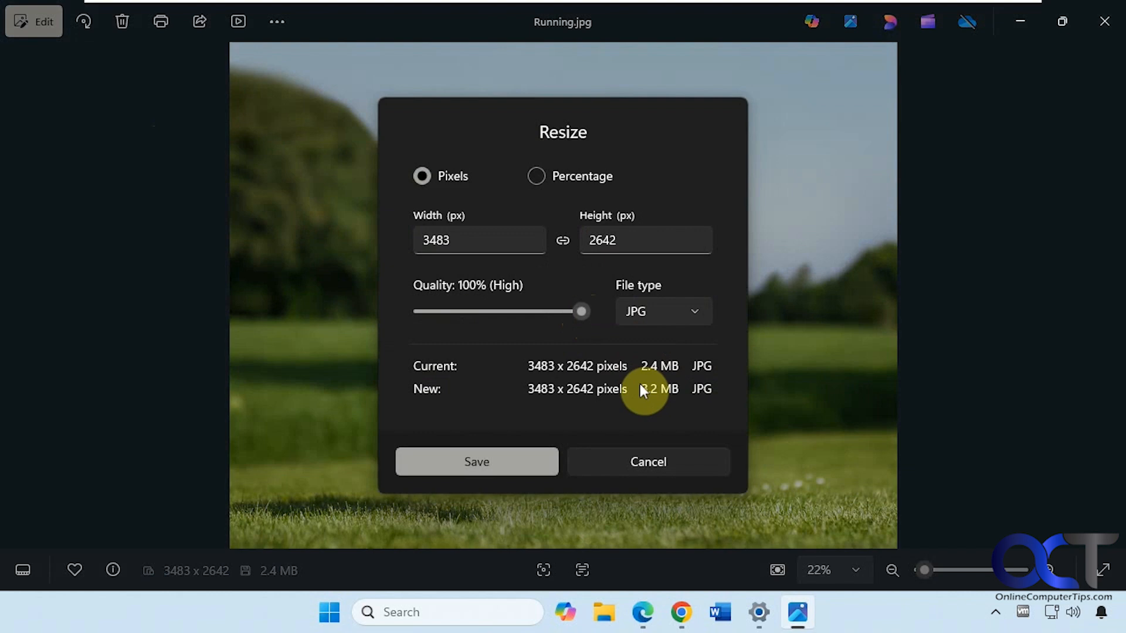
left_click_drag(583, 312, 547, 313)
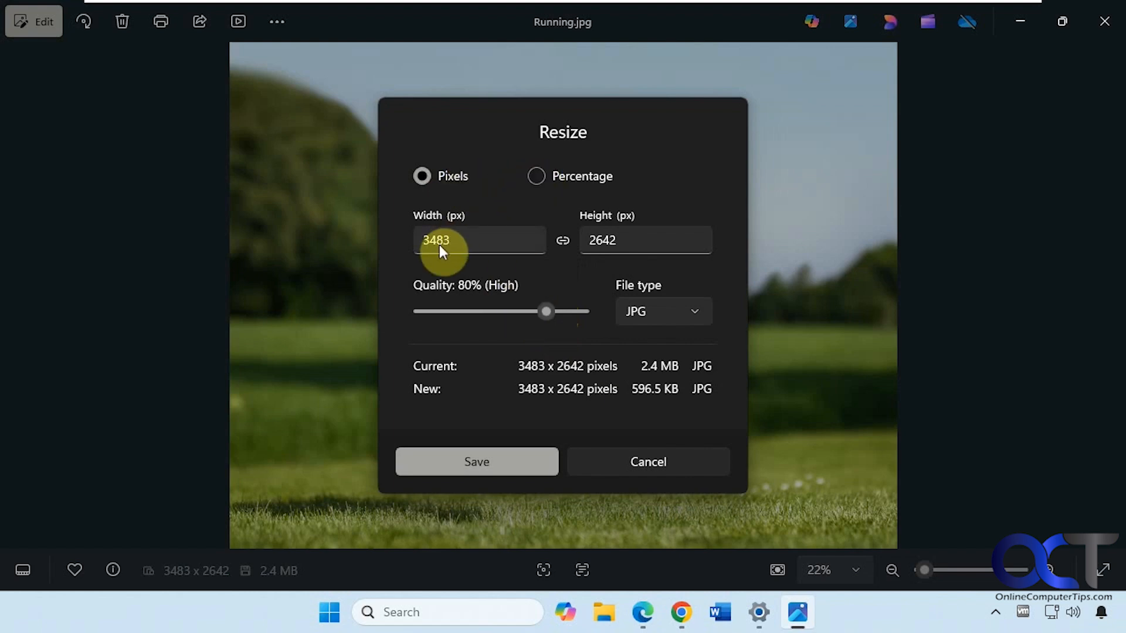
left_click(422, 230)
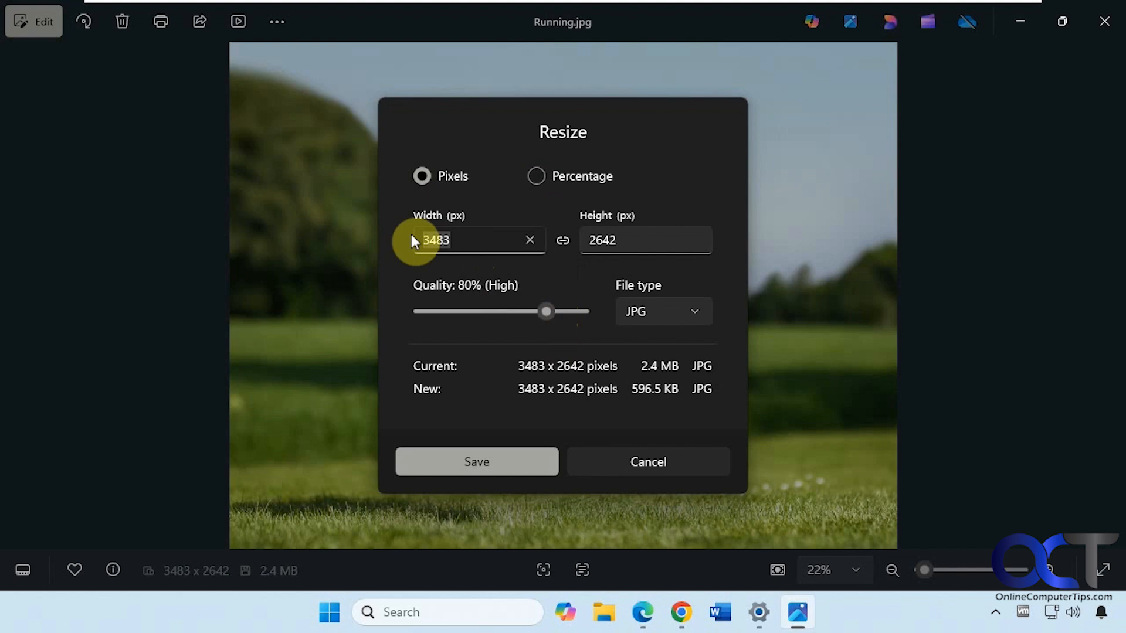
type("2000")
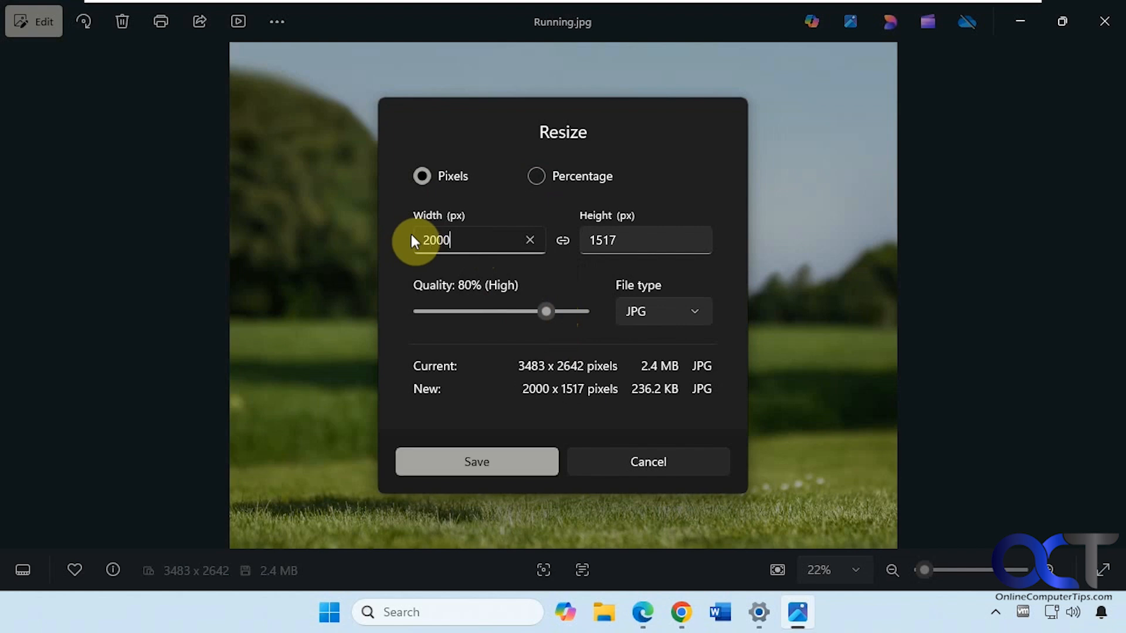
left_click(535, 177)
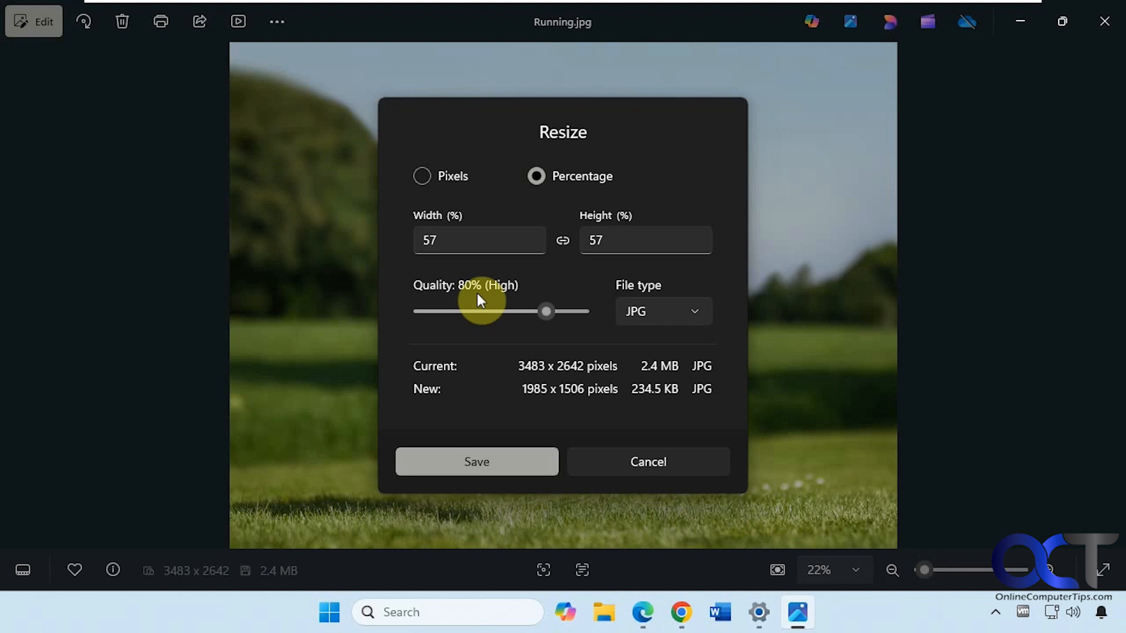
Discard the preview, reopen Resize and lower quality to 50% Medium at full 3483 x 2642.
left_click(637, 461)
left_click(278, 24)
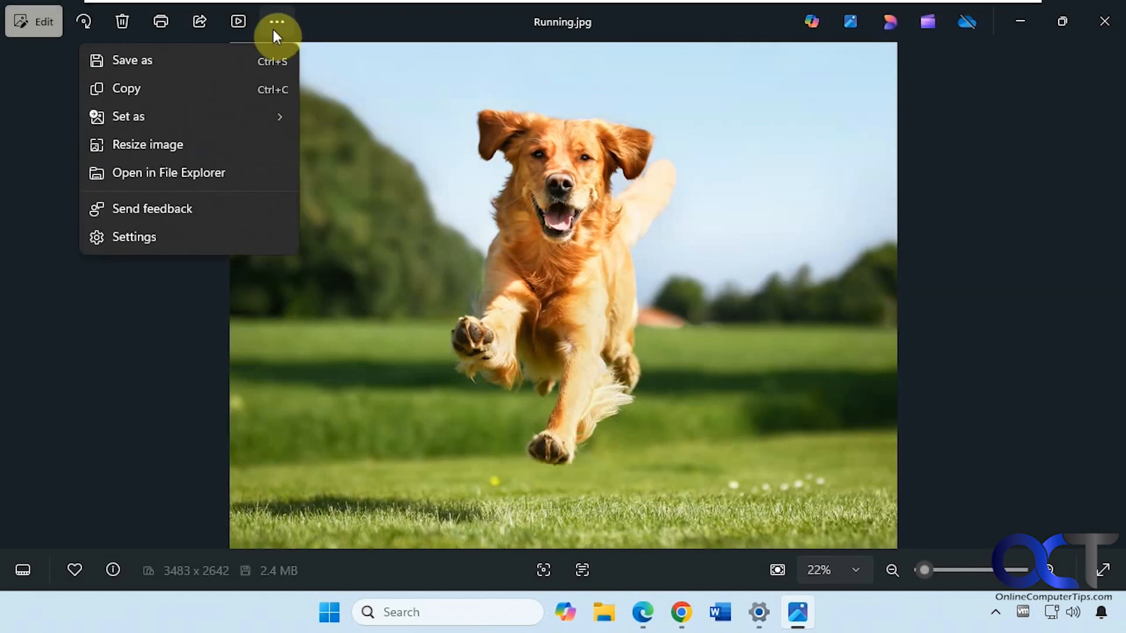
left_click(186, 143)
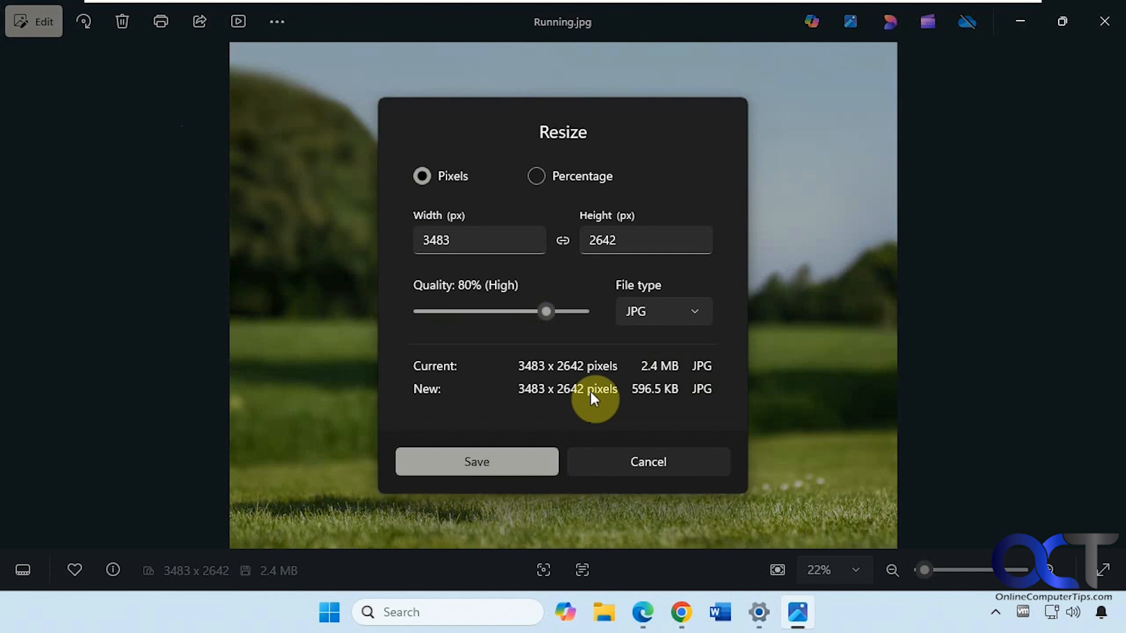
left_click_drag(544, 310, 491, 312)
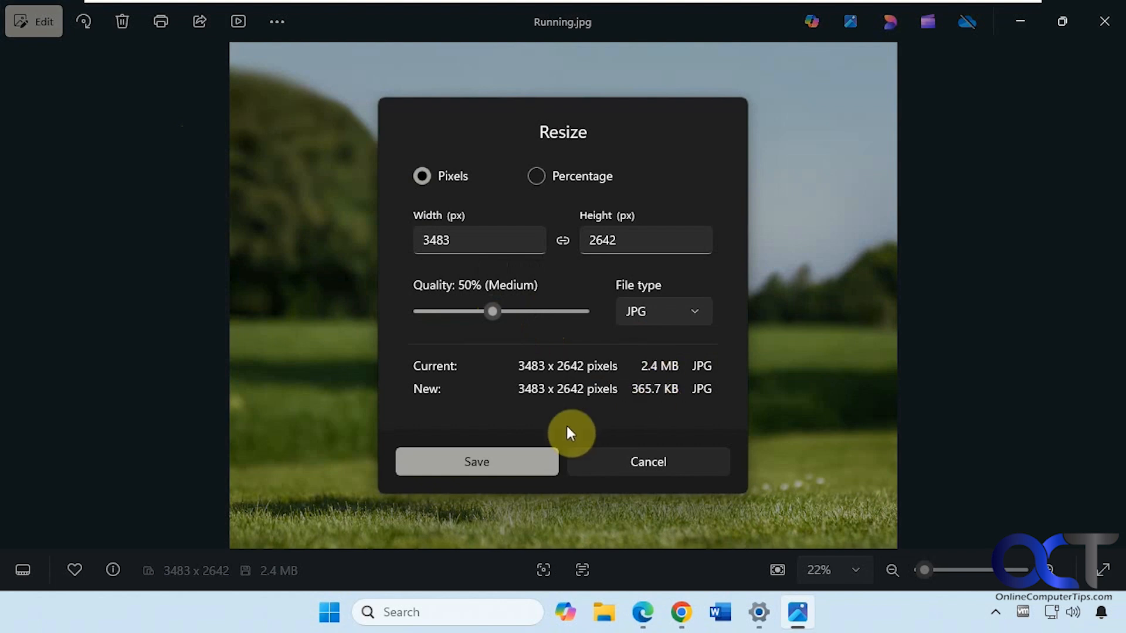
Save the 50% quality copy to the Desktop as Running2.jpg.
left_click(499, 455)
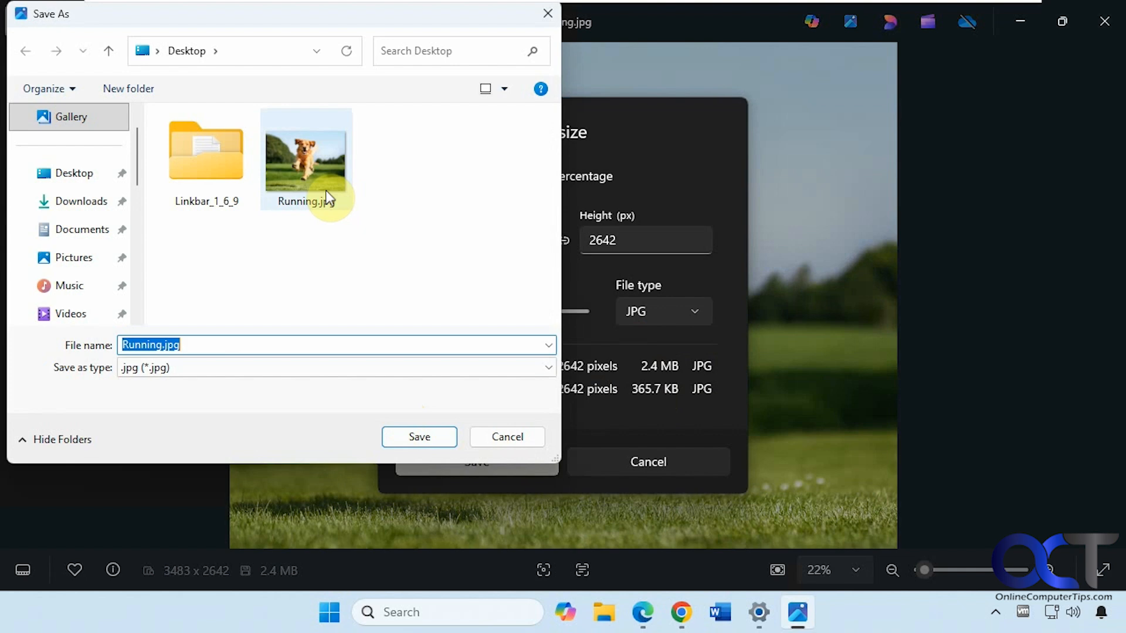
left_click(156, 345)
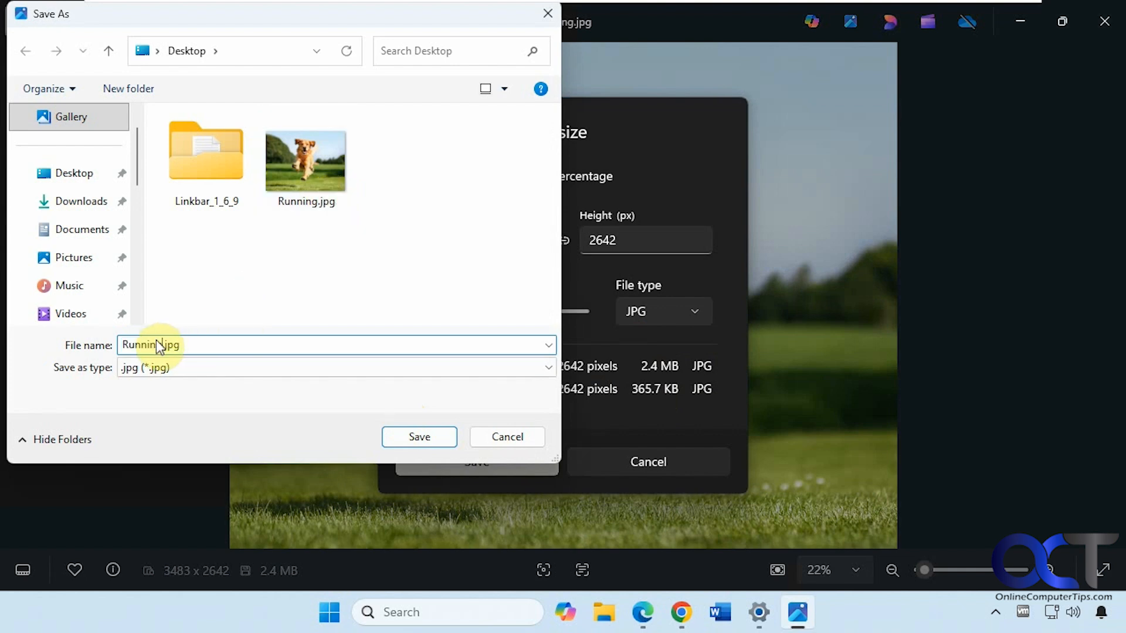
type("2")
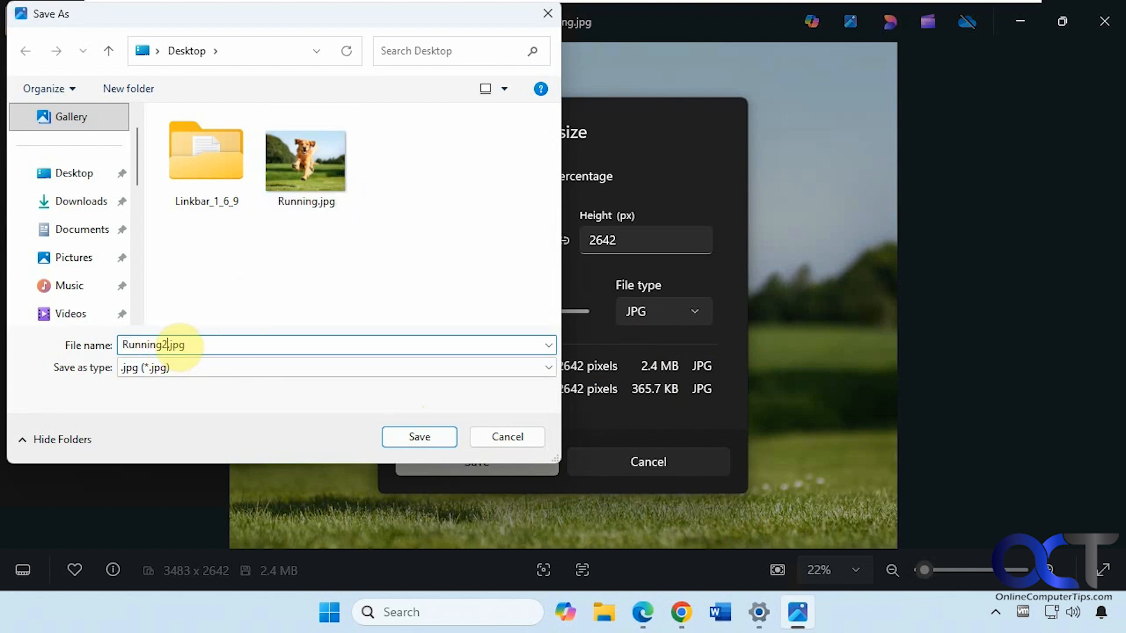
left_click(420, 437)
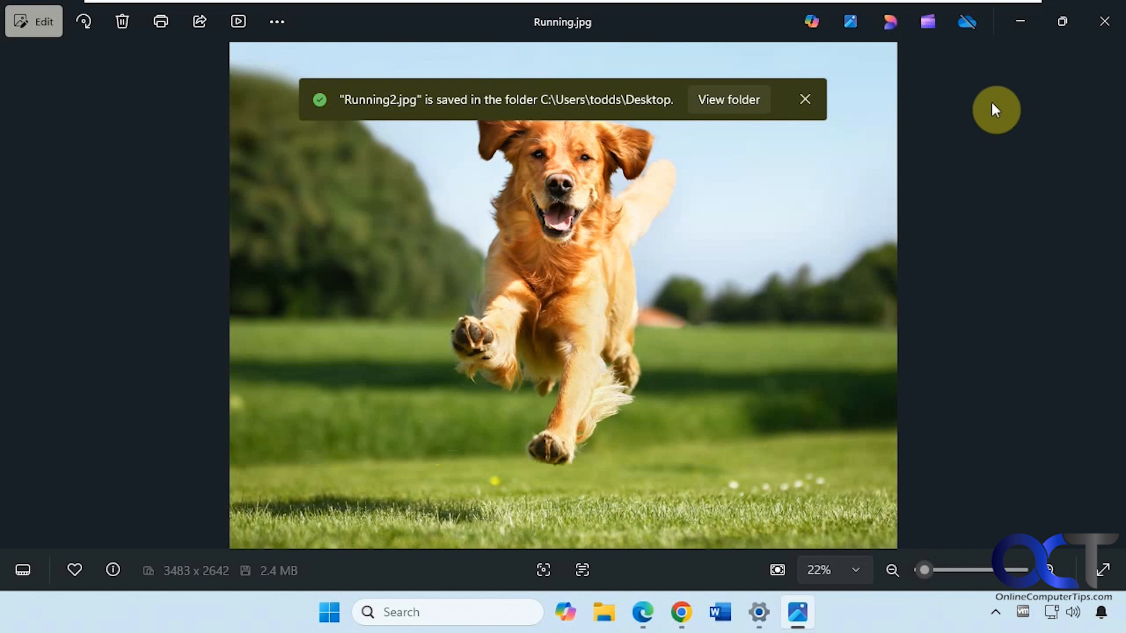
Close Photos, move Running2.jpg beside Running.jpg on the desktop and select Running.jpg.
left_click(1103, 22)
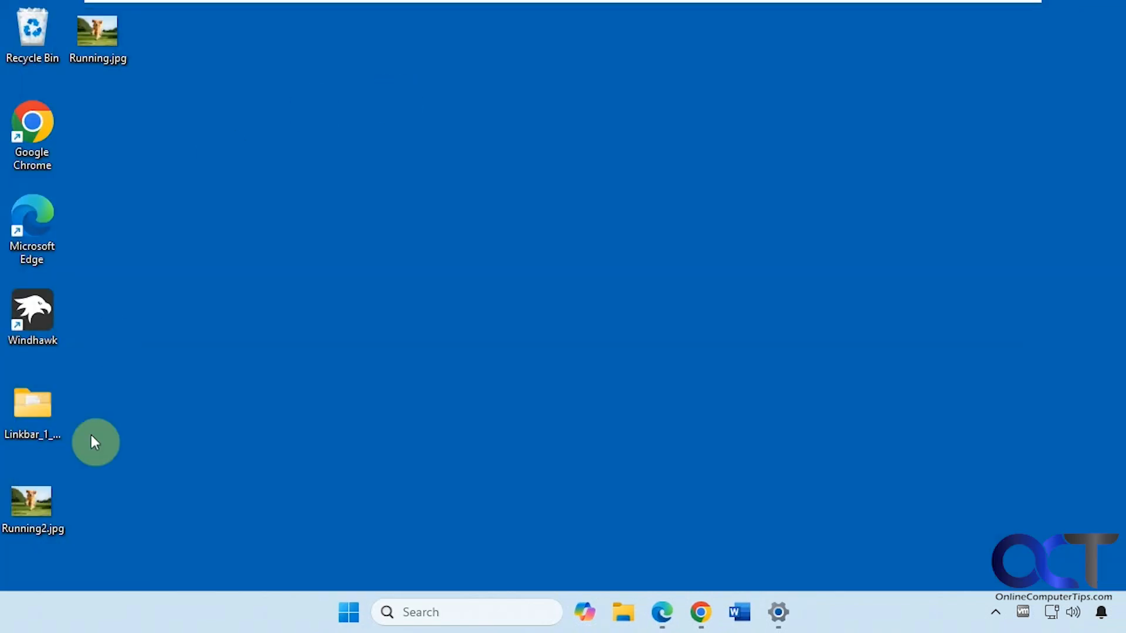
left_click_drag(45, 508, 151, 71)
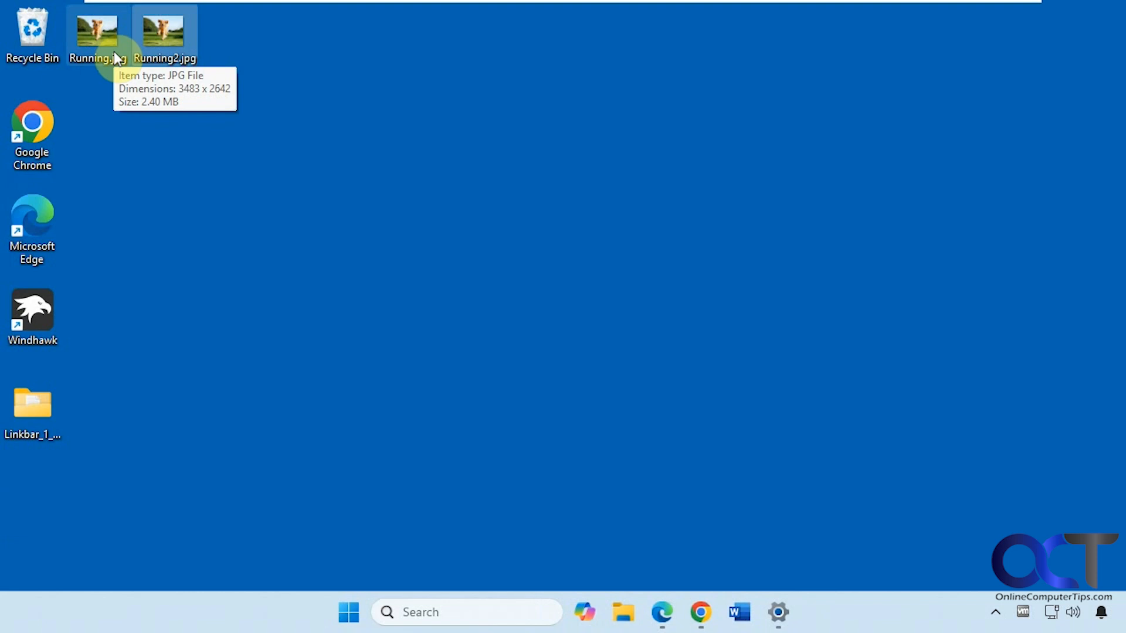
mouse_move(33, 506)
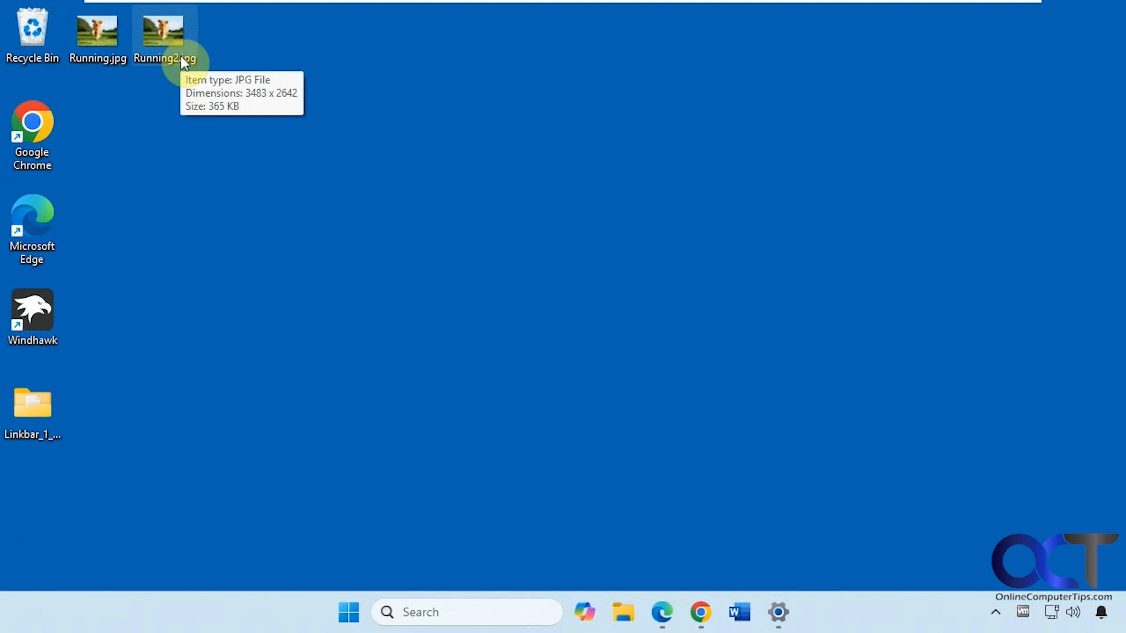
left_click(104, 46)
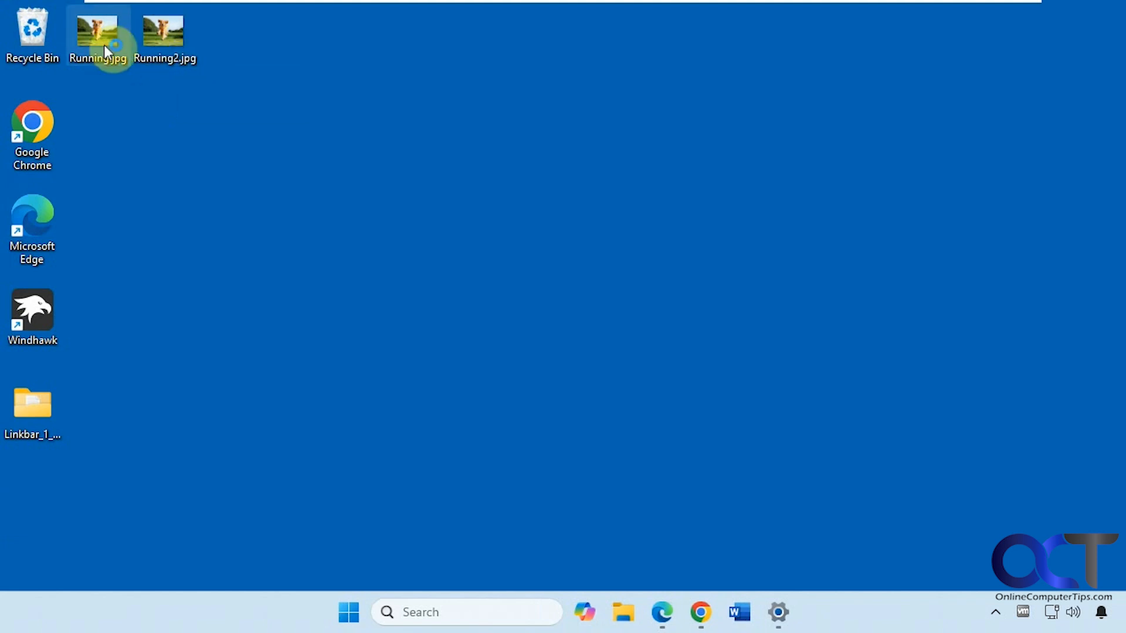
double_click(104, 45)
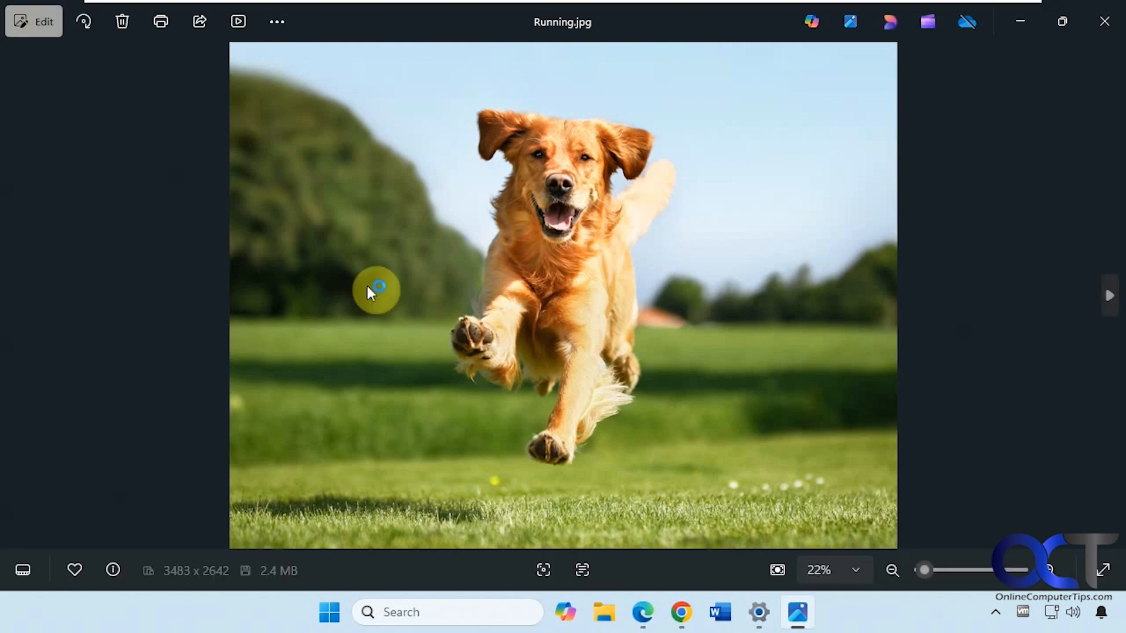
key("Right")
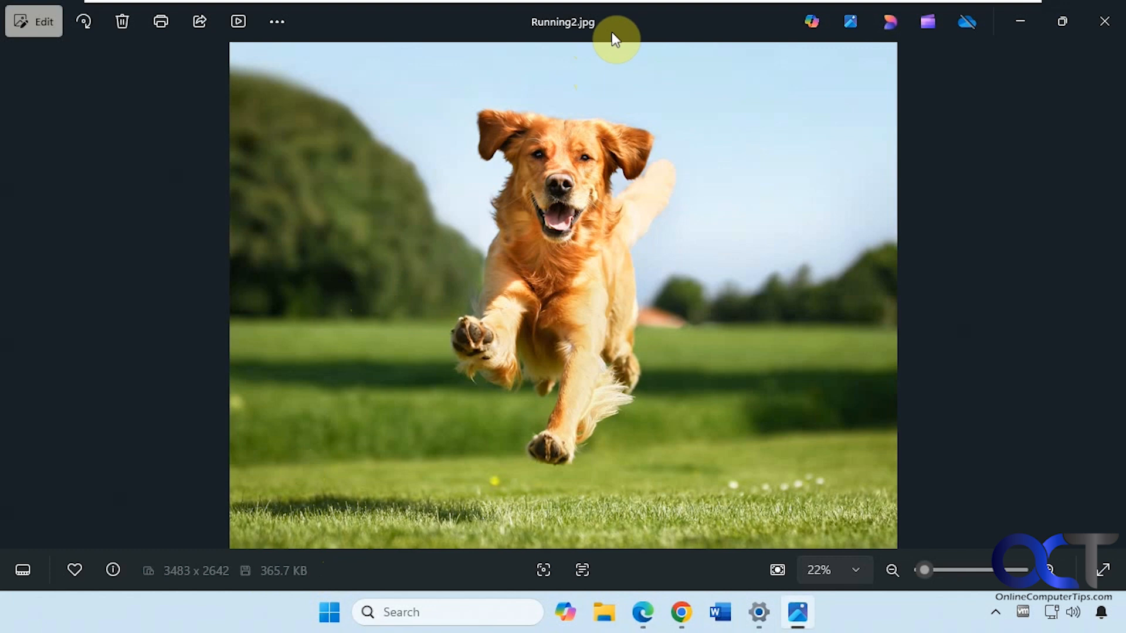
key("Left")
key("Right")
key("Left")
key("Right")
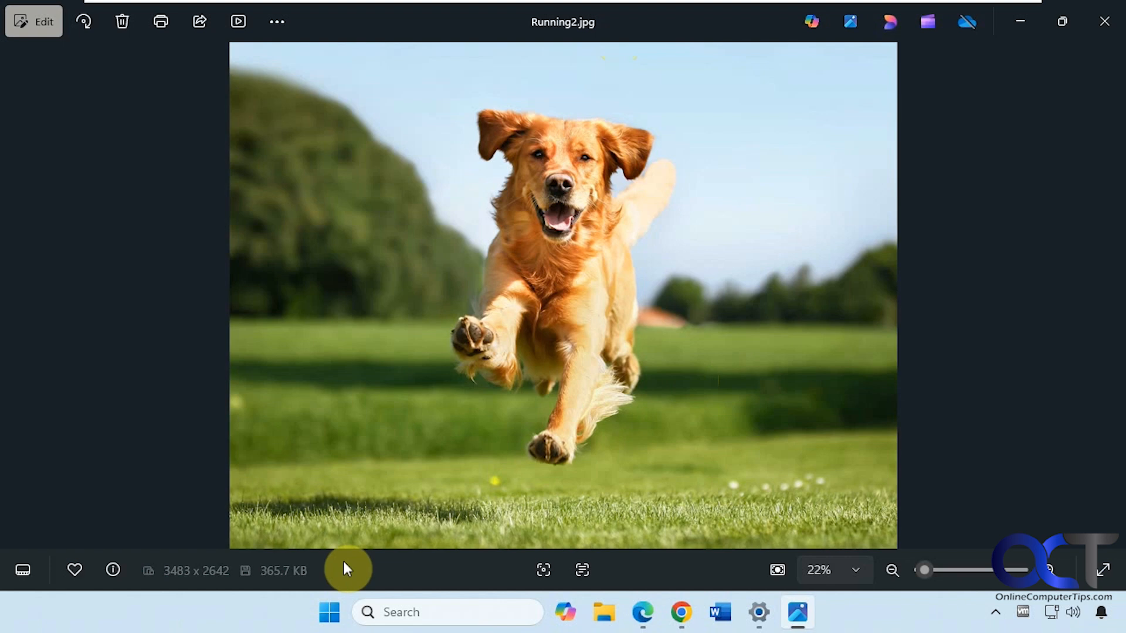
key("Left")
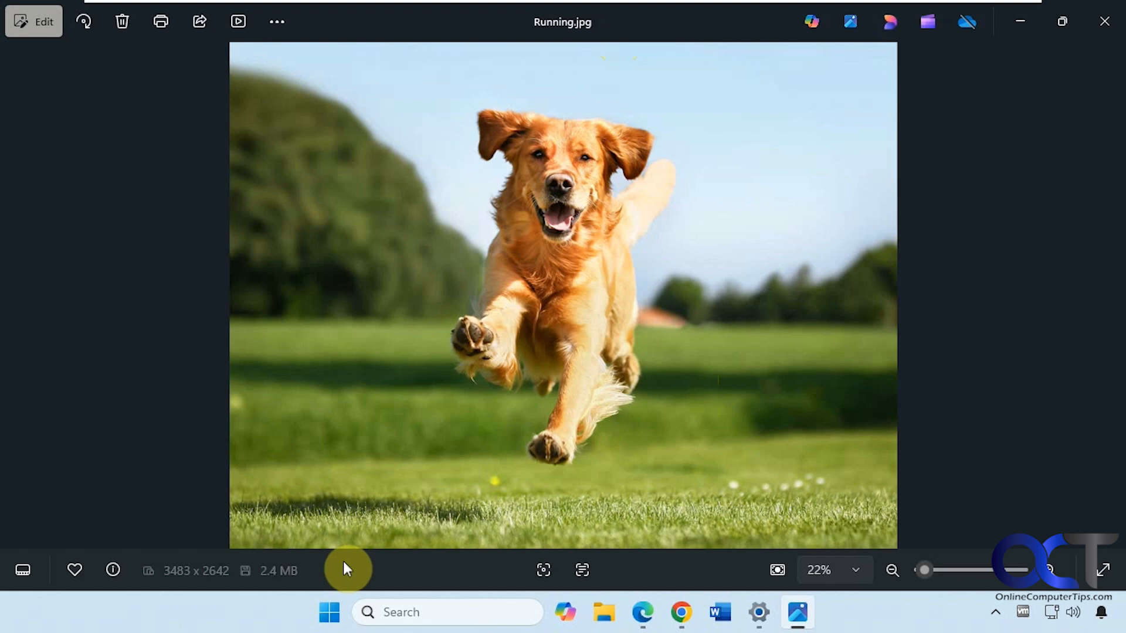
Set Running.jpg's resize output to PNG at 100% quality (8.6 MB) and start saving.
left_click(282, 18)
left_click(162, 141)
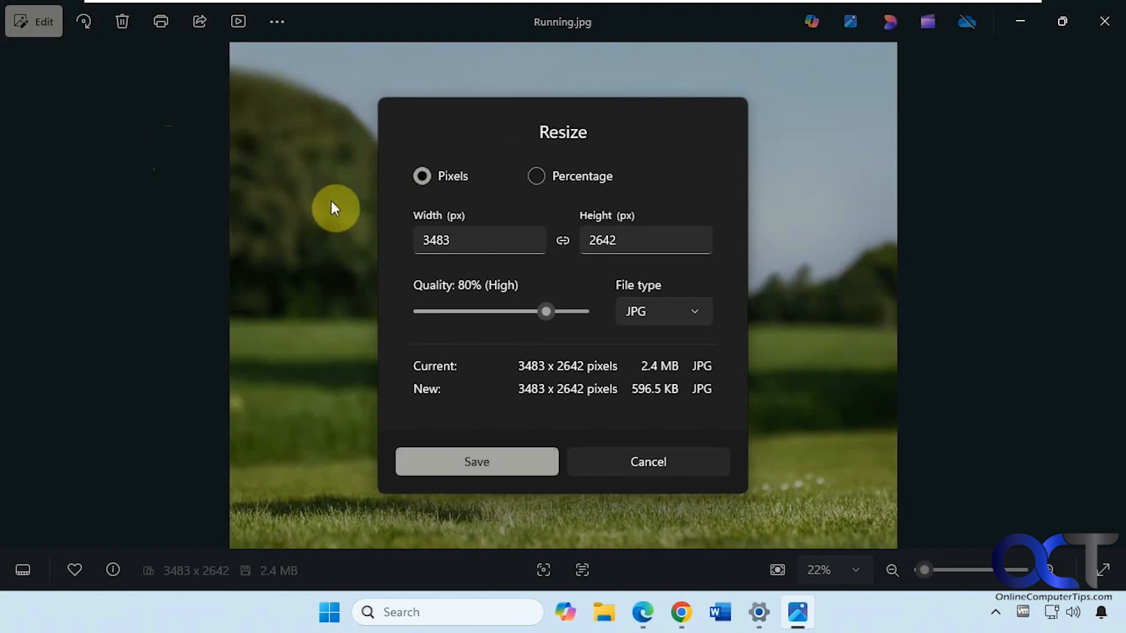
left_click(653, 312)
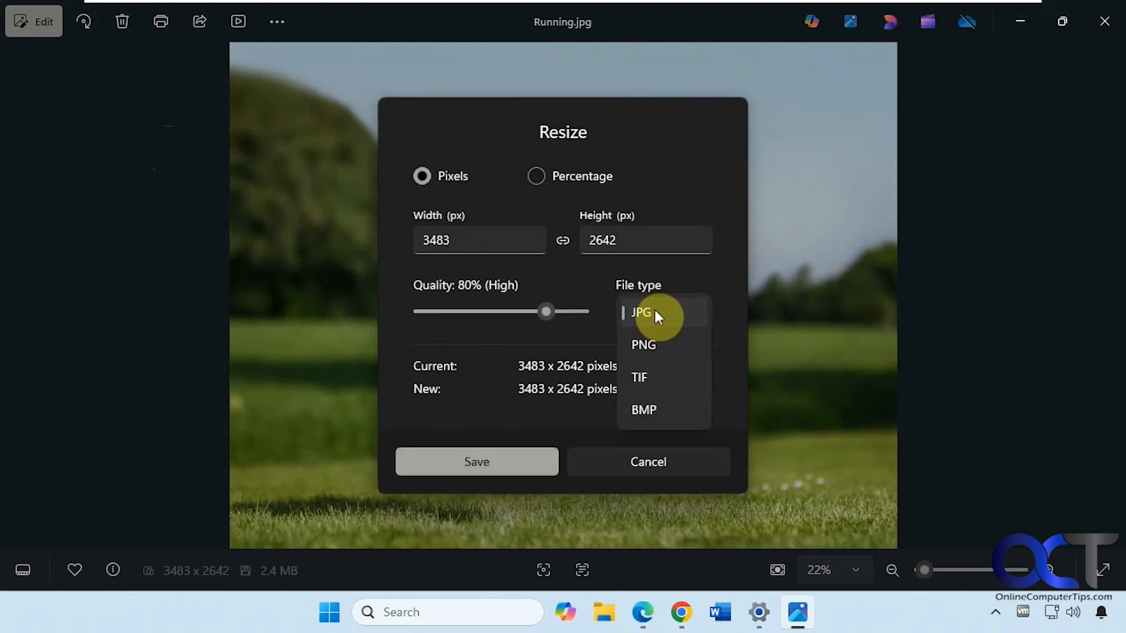
left_click(652, 345)
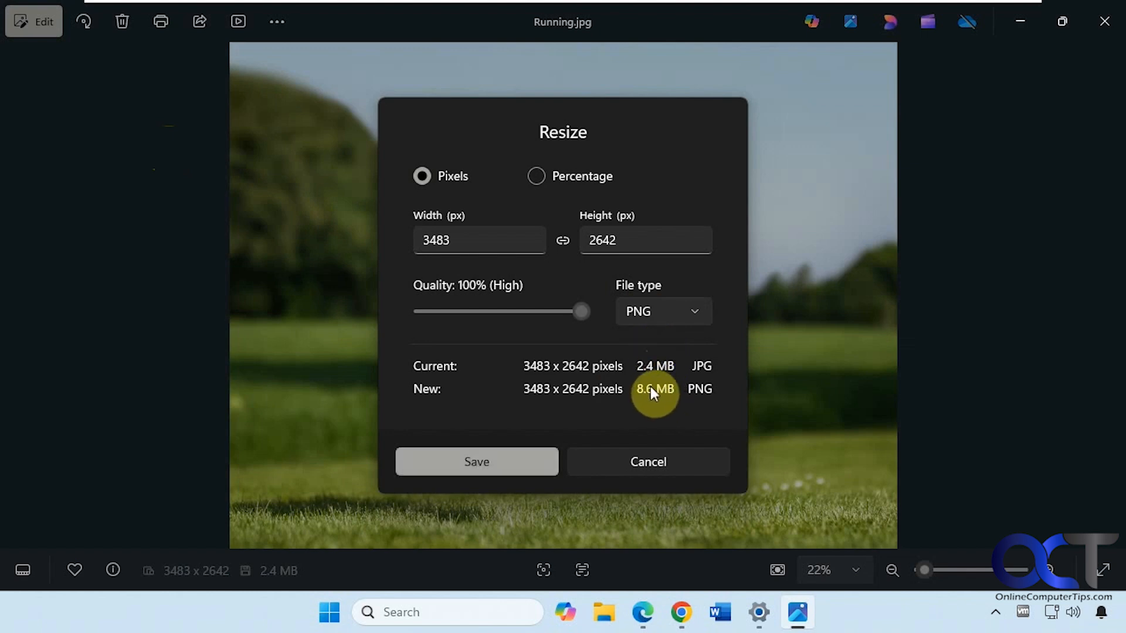
left_click(484, 460)
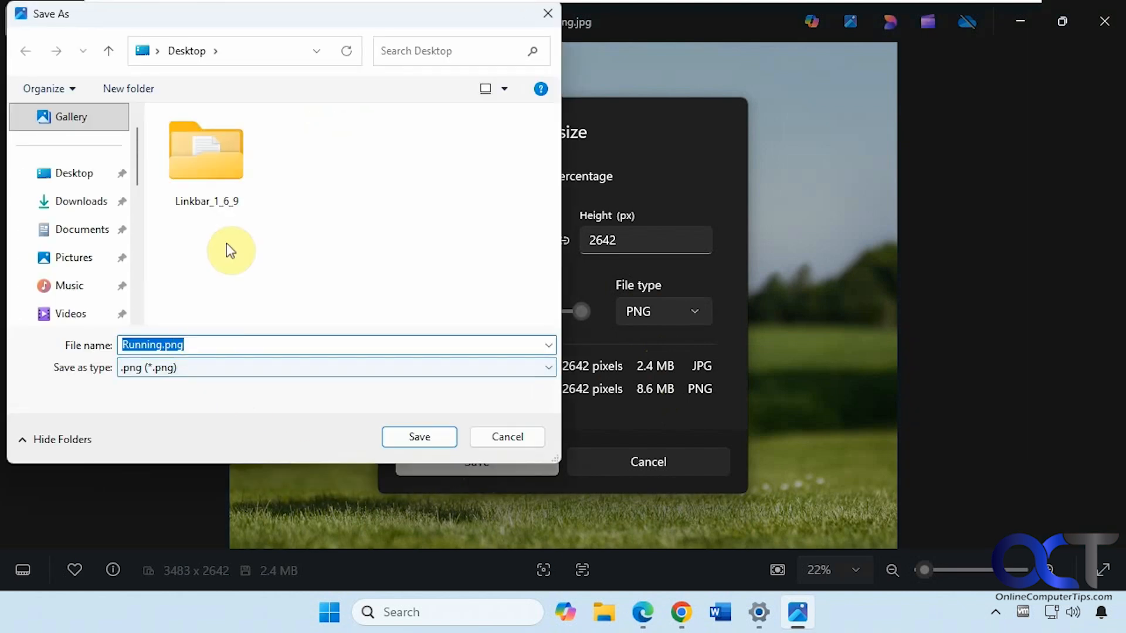
Confirm saving the copy as Running.png and dismiss the saved notification.
left_click(430, 436)
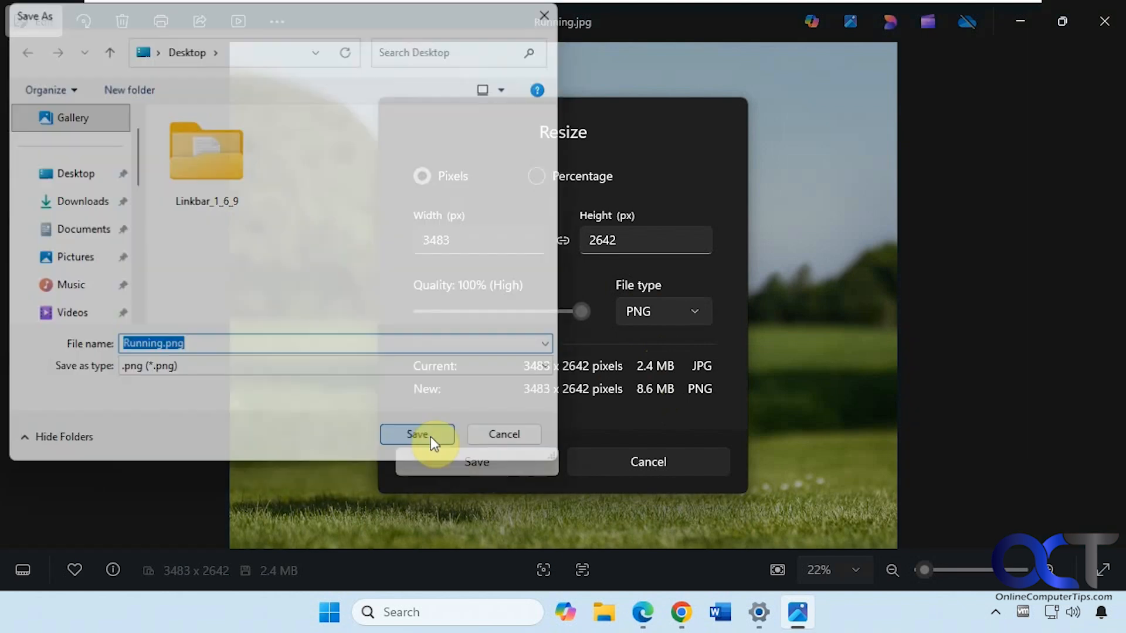
left_click(803, 102)
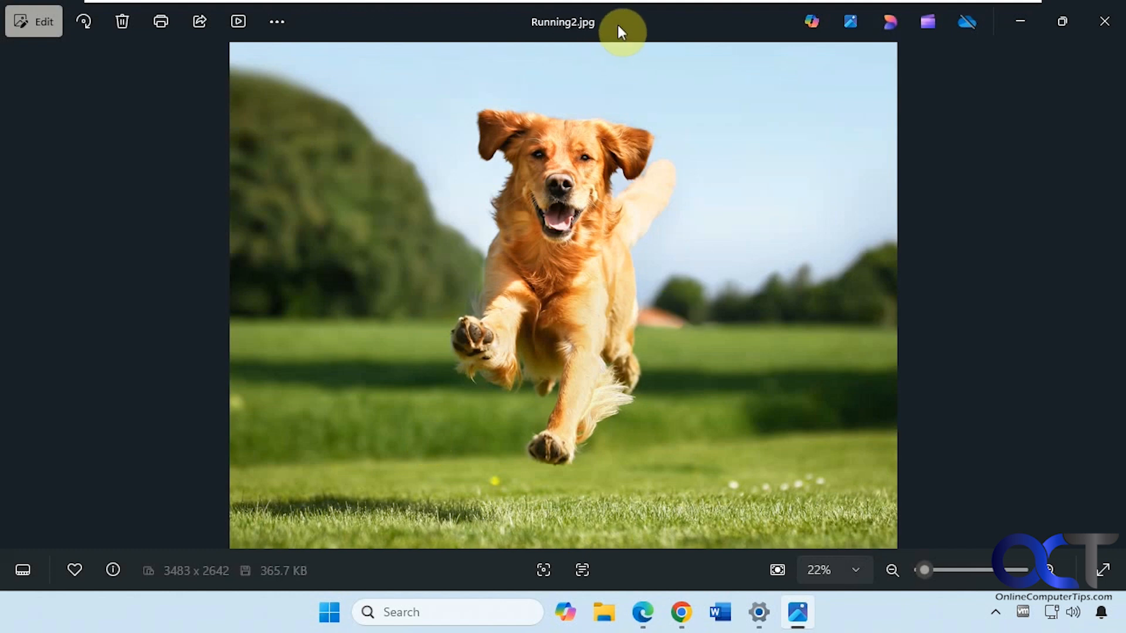
Flip between Running.png (8.6 MB), Running2.jpg (365.7 KB) and Running.jpg, ending on Running.png.
key("Left")
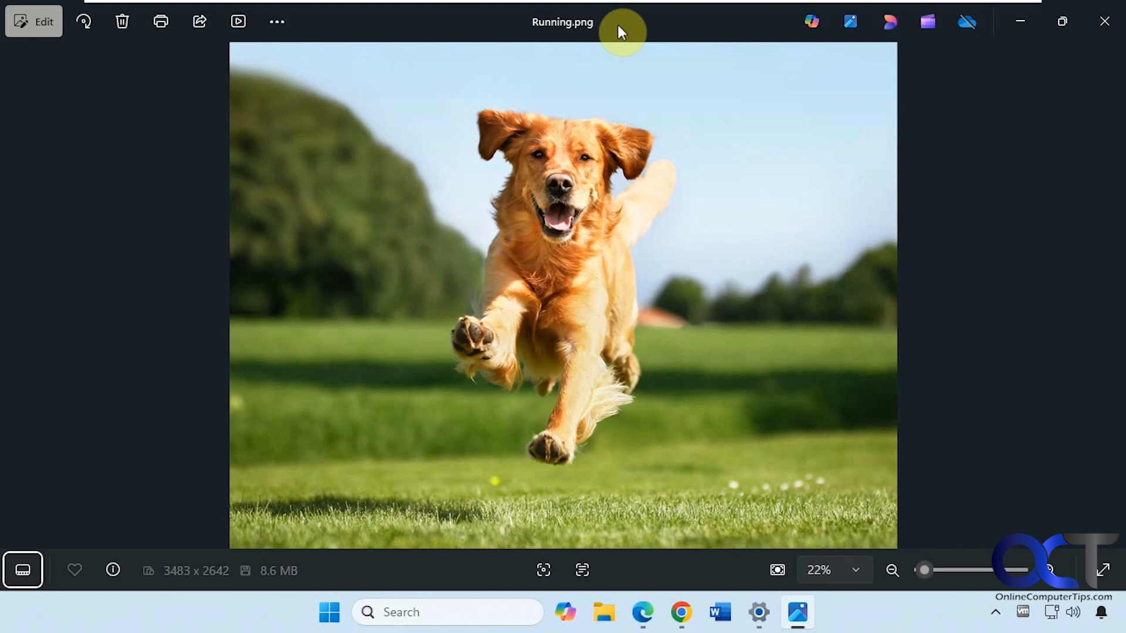
key("Right")
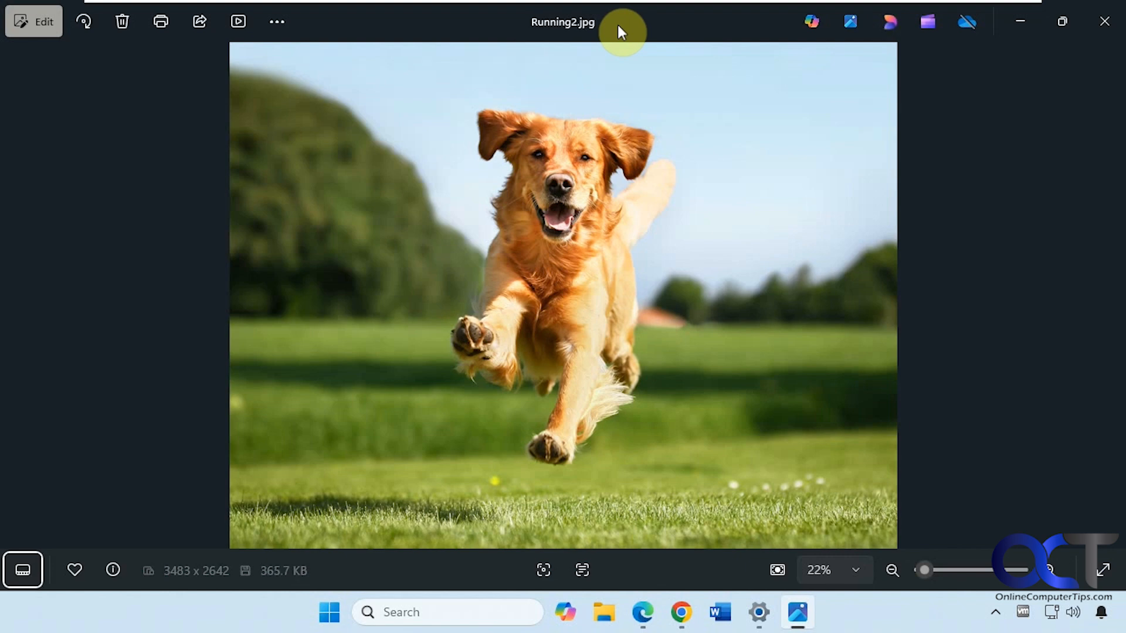
key("Right")
key("Left")
key("Left")
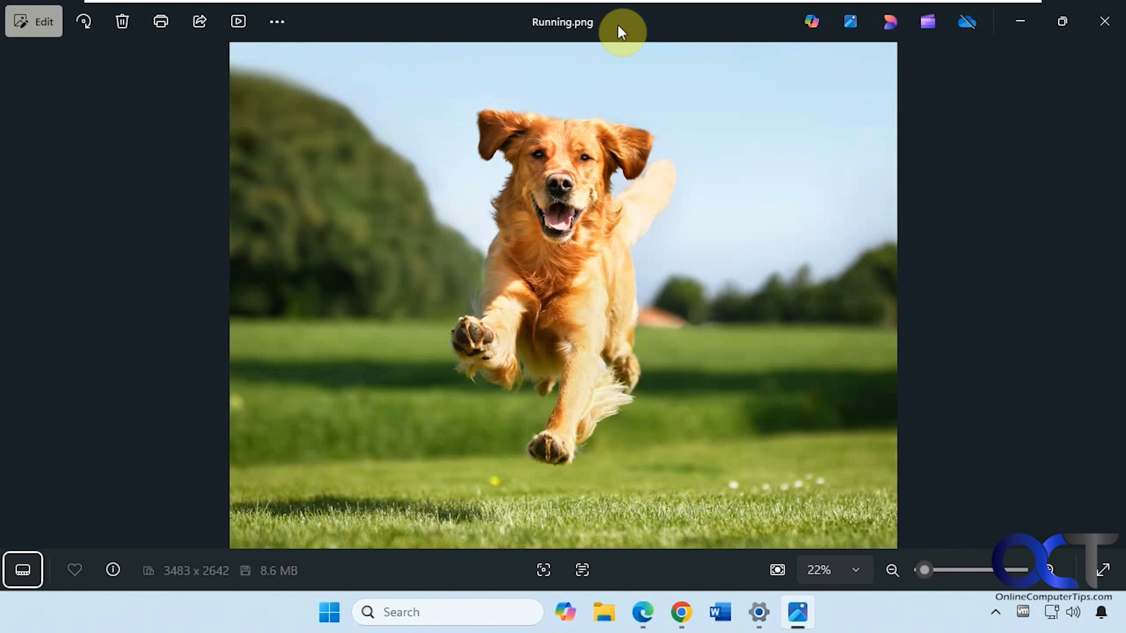
Review Running.png's resize settings and file type list, keeping PNG at 100% quality.
left_click(281, 21)
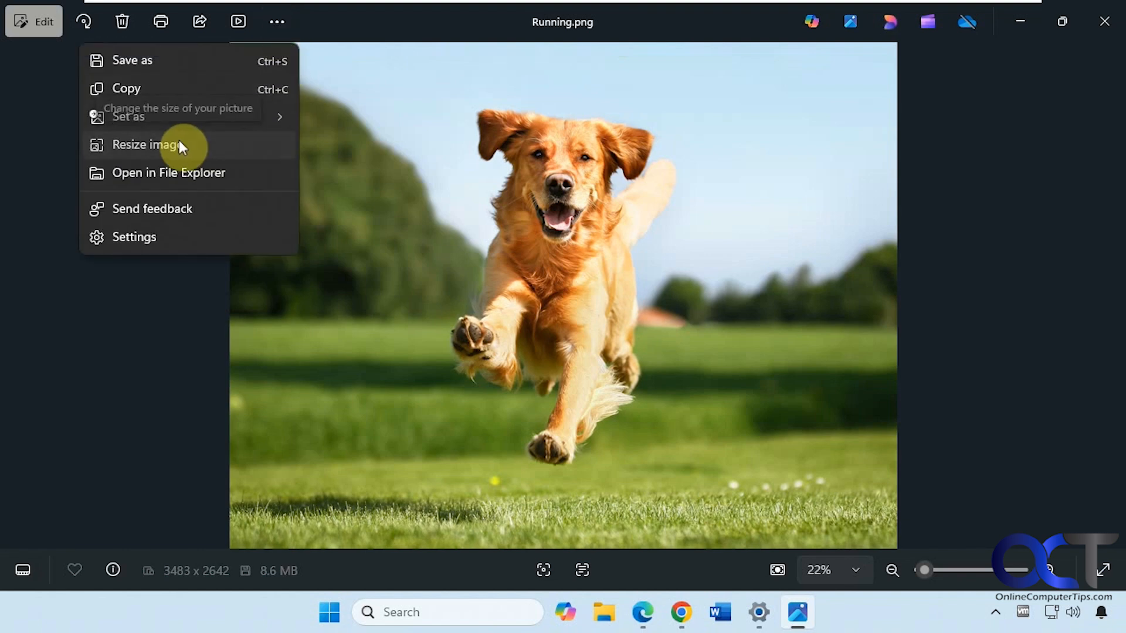
left_click(178, 146)
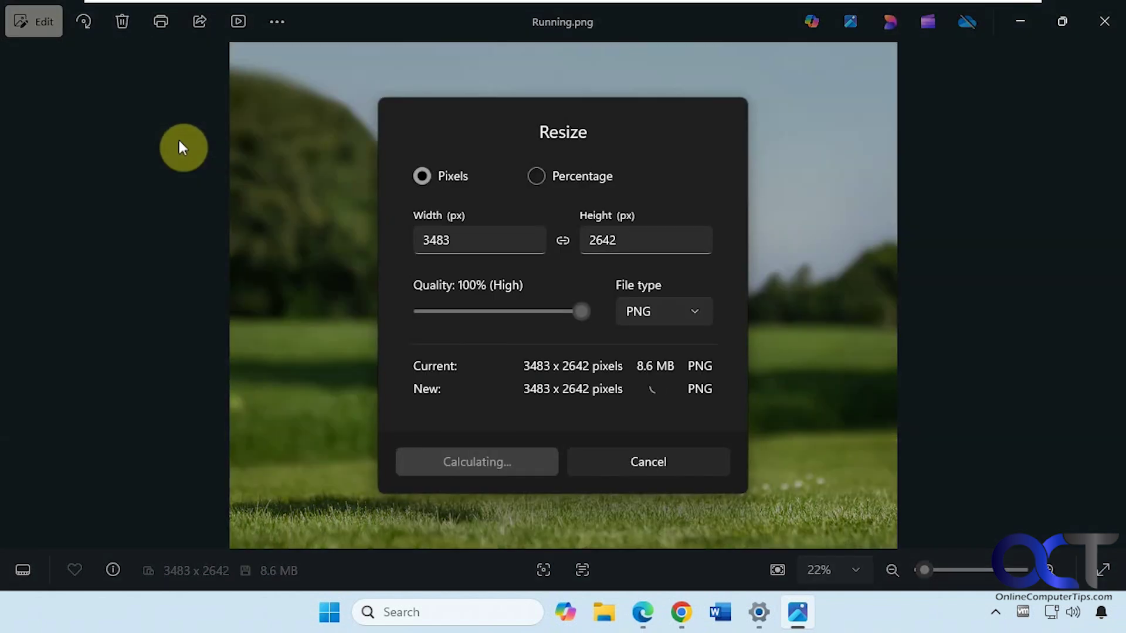
left_click(692, 318)
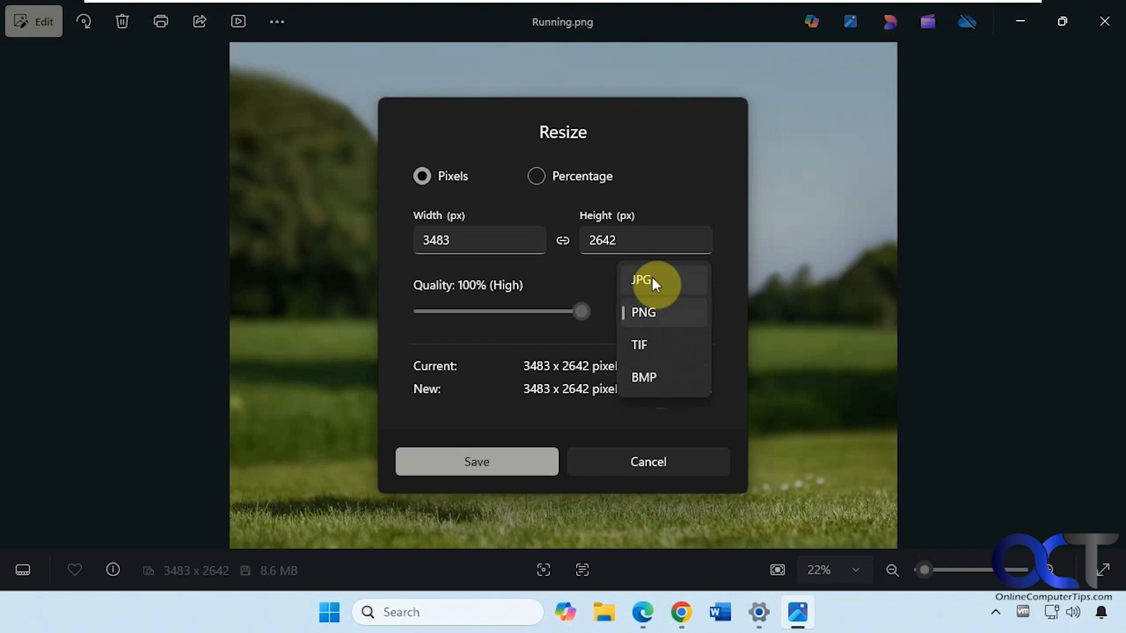
left_click(670, 174)
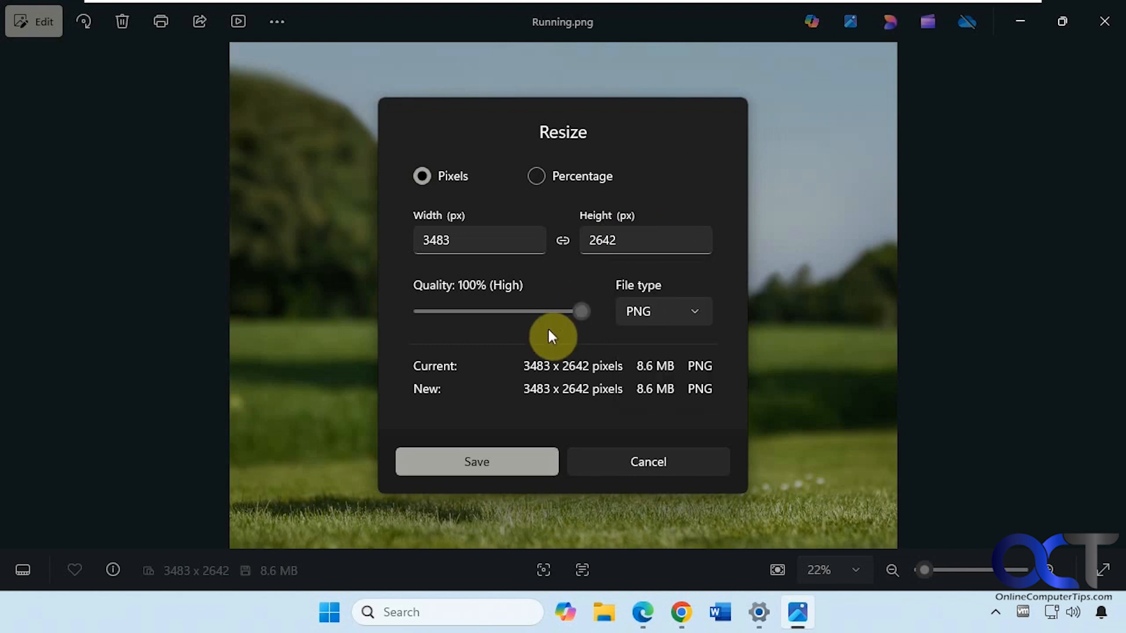